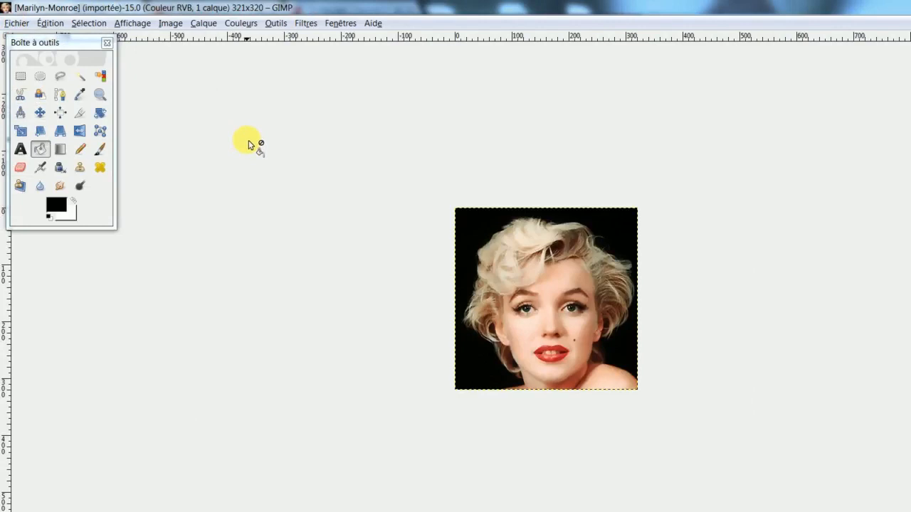
Show the tool options window, place it below the toolbox and enlarge it so its settings are readable.
key(plus)
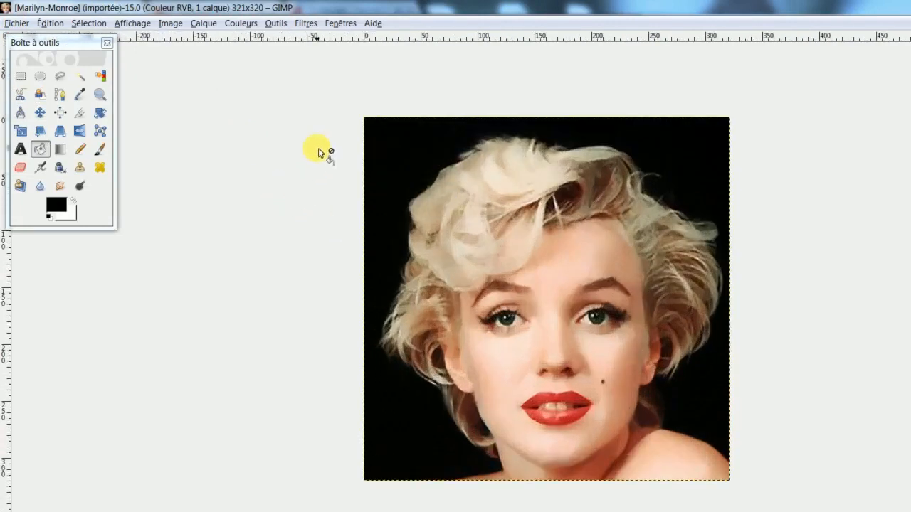
click(335, 24)
mouse_move(390, 57)
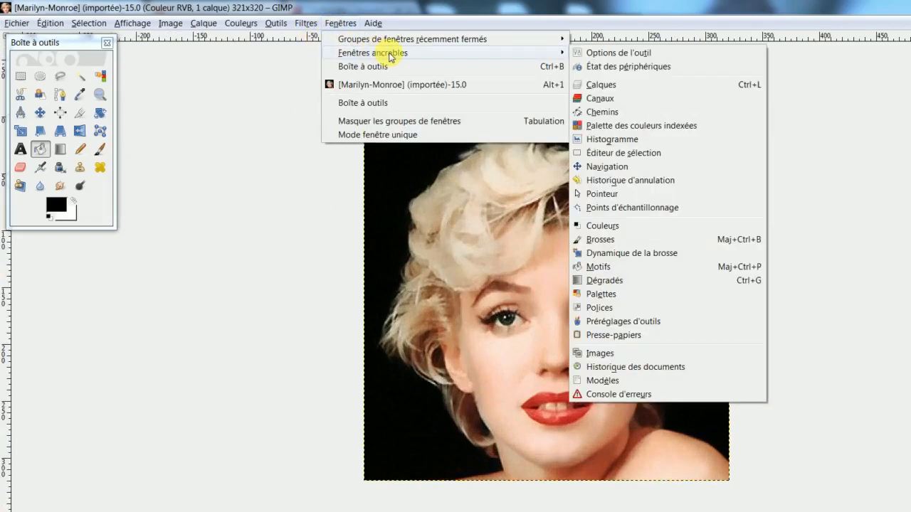
click(607, 54)
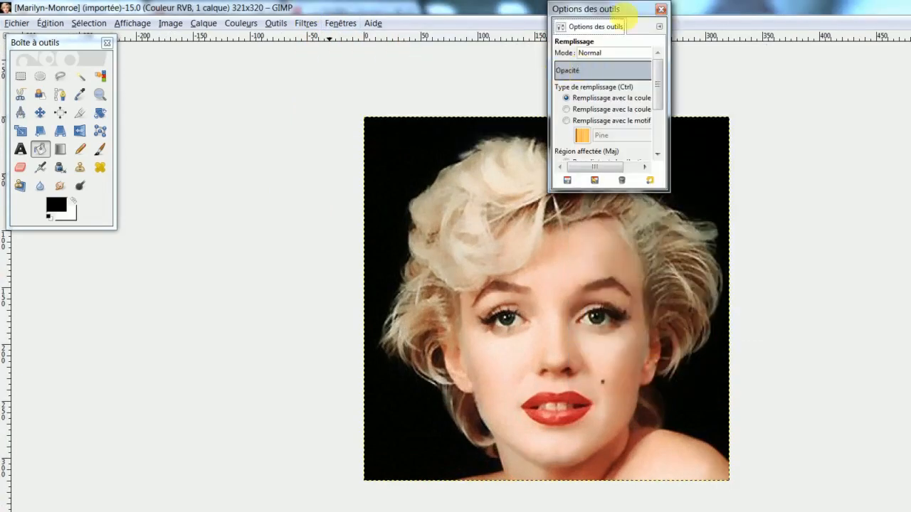
drag(632, 9, 98, 257)
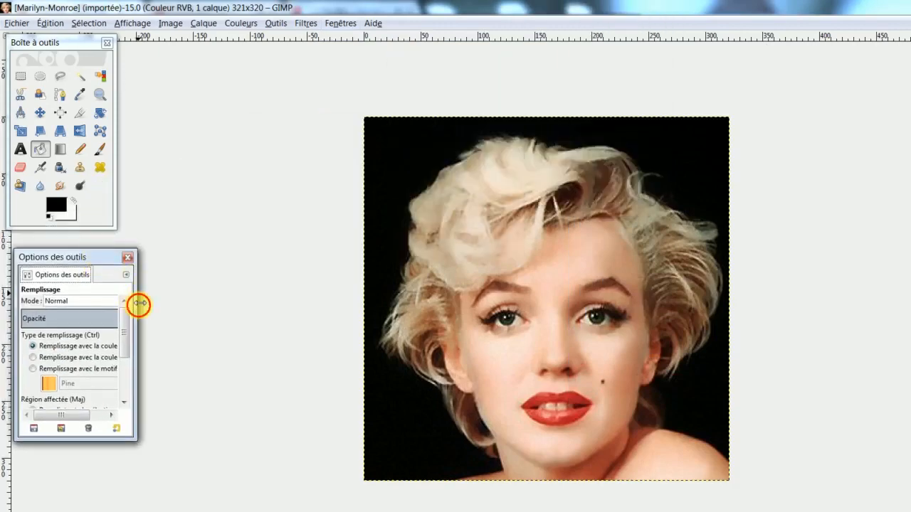
drag(139, 304, 171, 302)
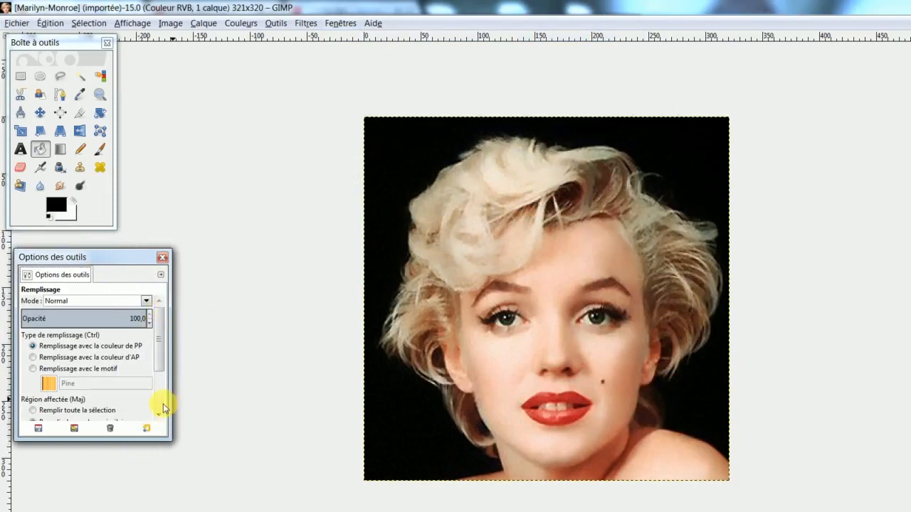
drag(178, 402, 209, 406)
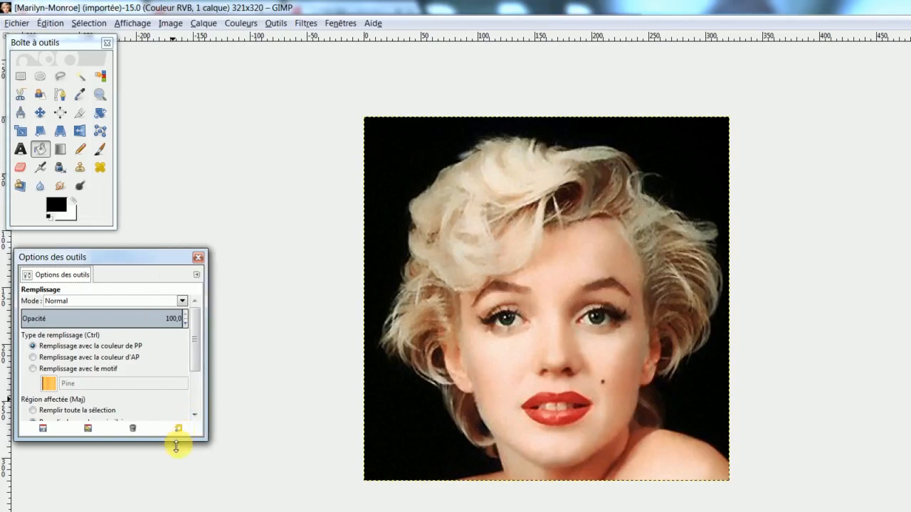
drag(177, 441, 171, 497)
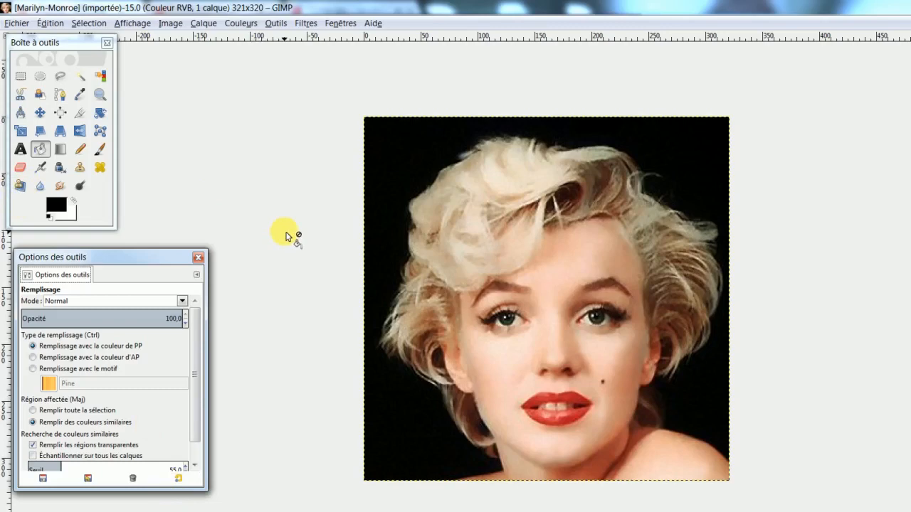
Select the black background with the contiguous selection tool at threshold 40, and invert the selection to target the woman.
click(80, 80)
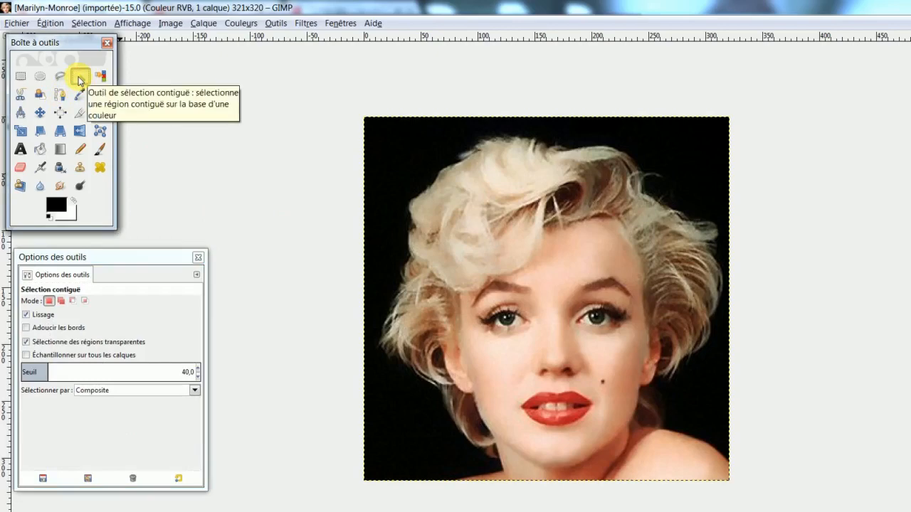
click(385, 197)
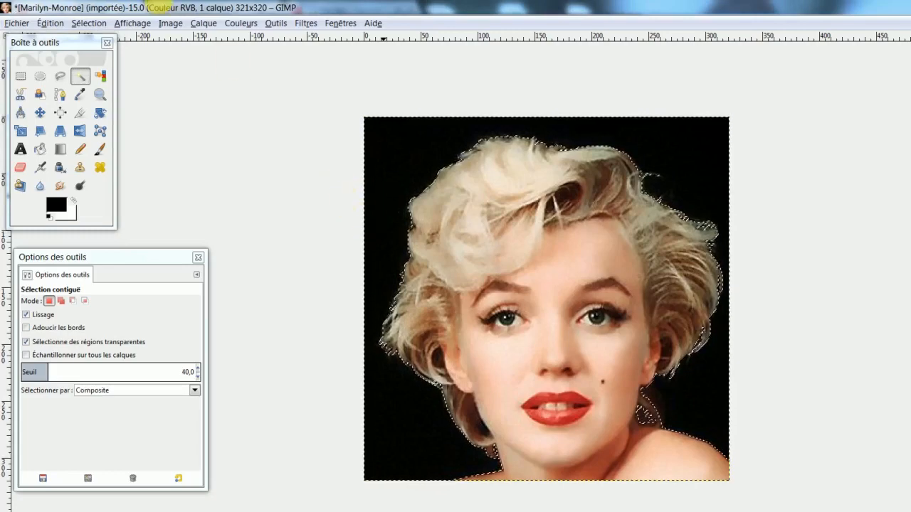
click(99, 24)
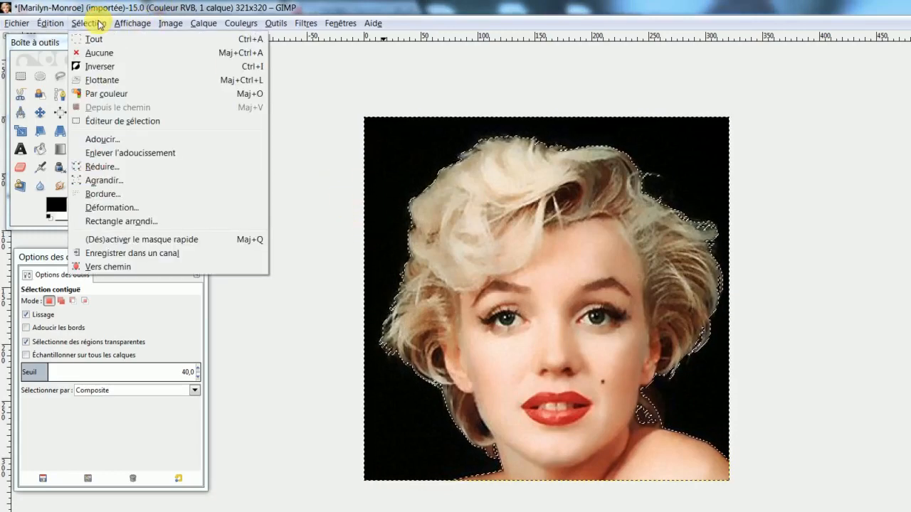
click(110, 65)
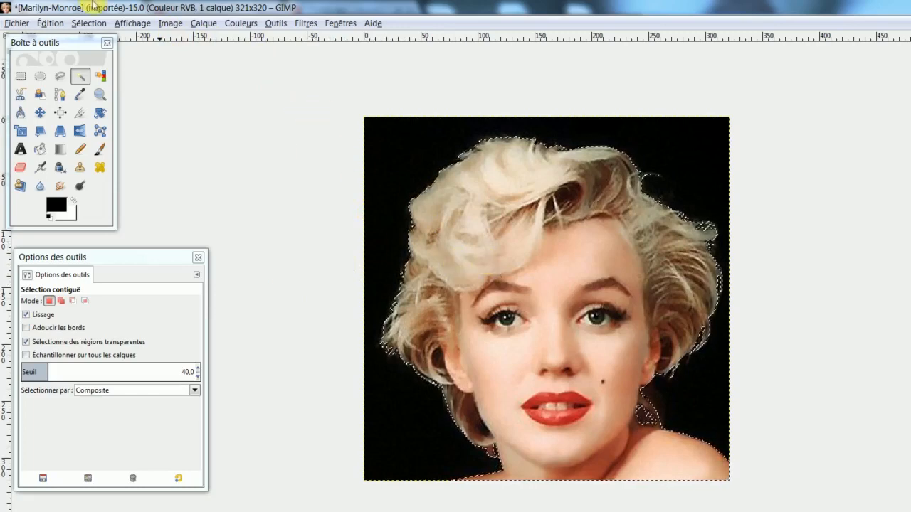
Open the Curves adjustment for the selected woman and pull the middle of the Value curve slightly down to darken the midtones.
click(235, 24)
click(255, 122)
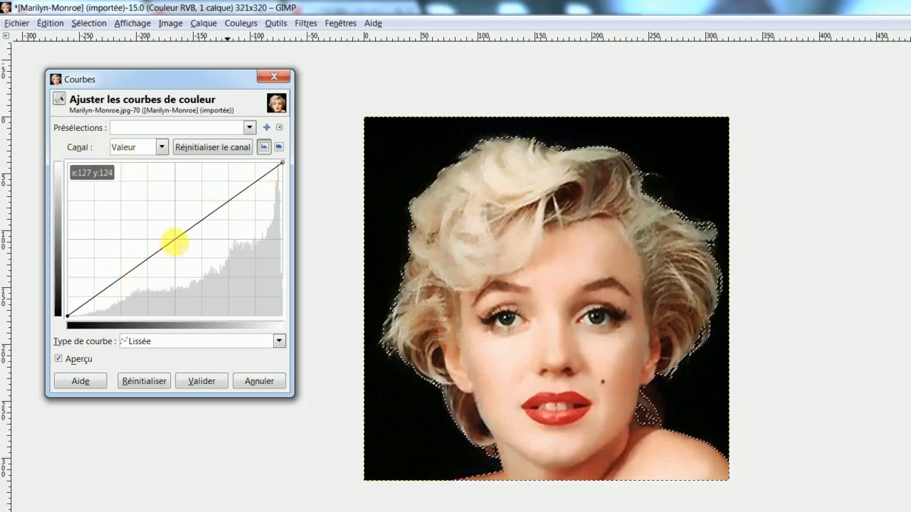
drag(175, 241, 182, 253)
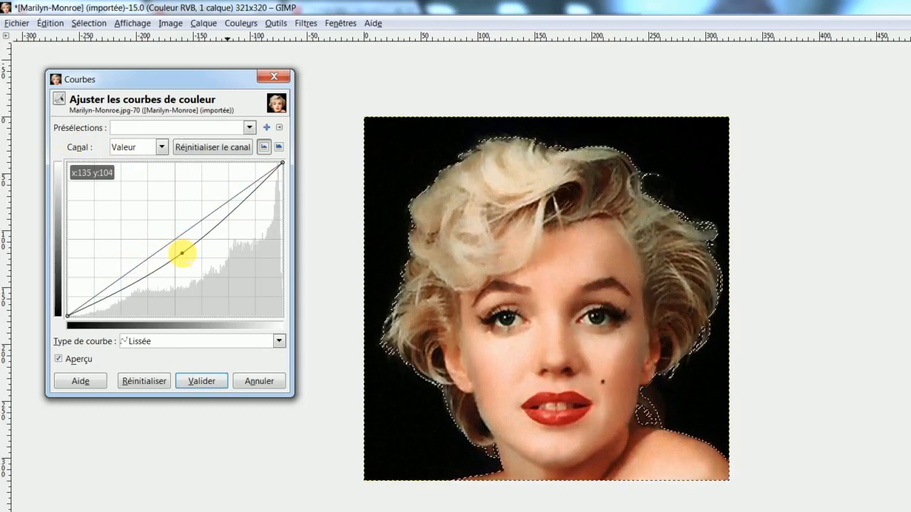
mouse_move(182, 252)
mouse_down()
mouse_move(166, 231)
mouse_move(180, 250)
mouse_up()
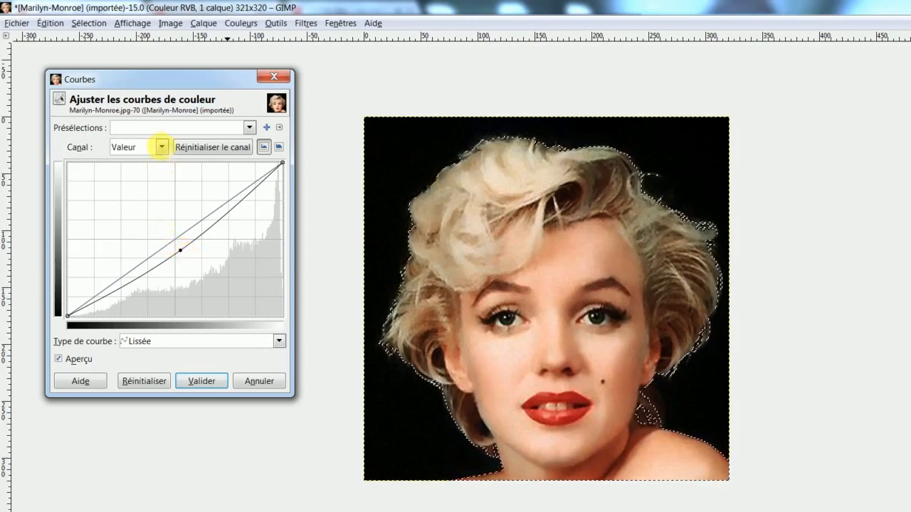
Shape the Red channel curve by strongly raising the shadows, anchoring the middle and lowering the highlights to about x 199, y 164.
click(162, 147)
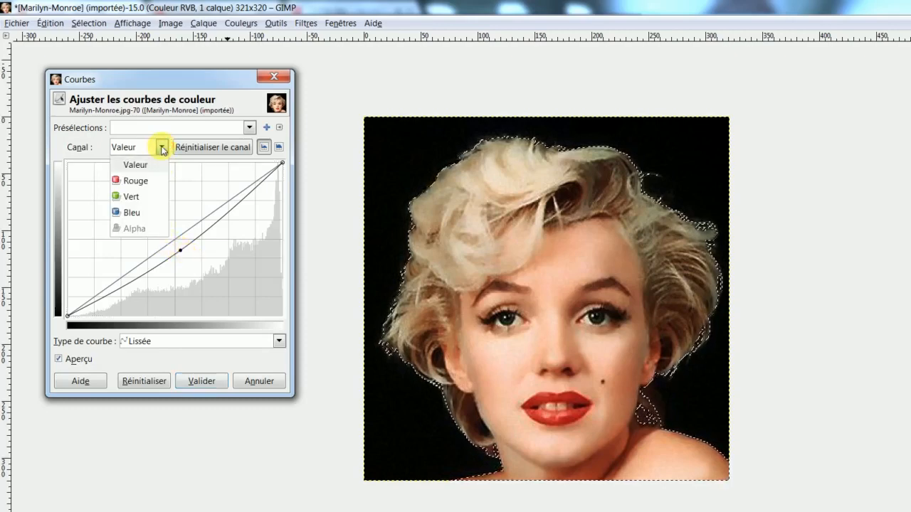
click(154, 182)
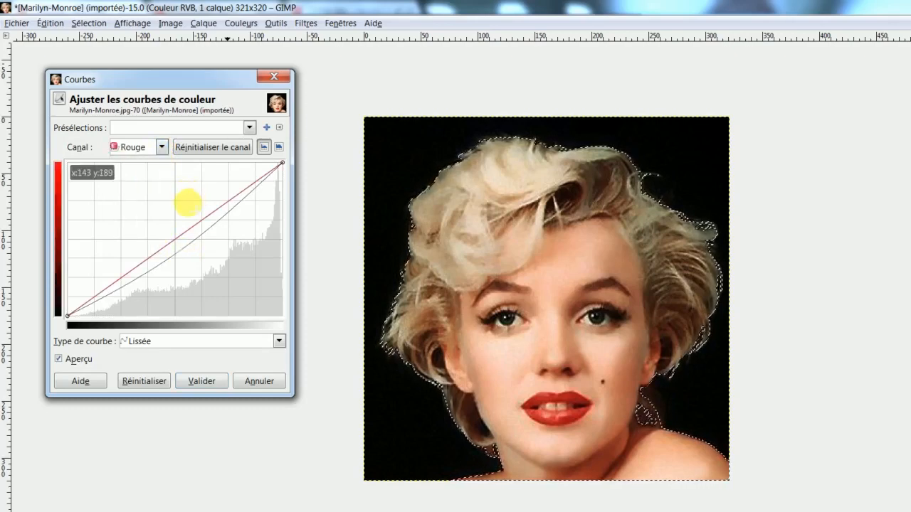
click(160, 148)
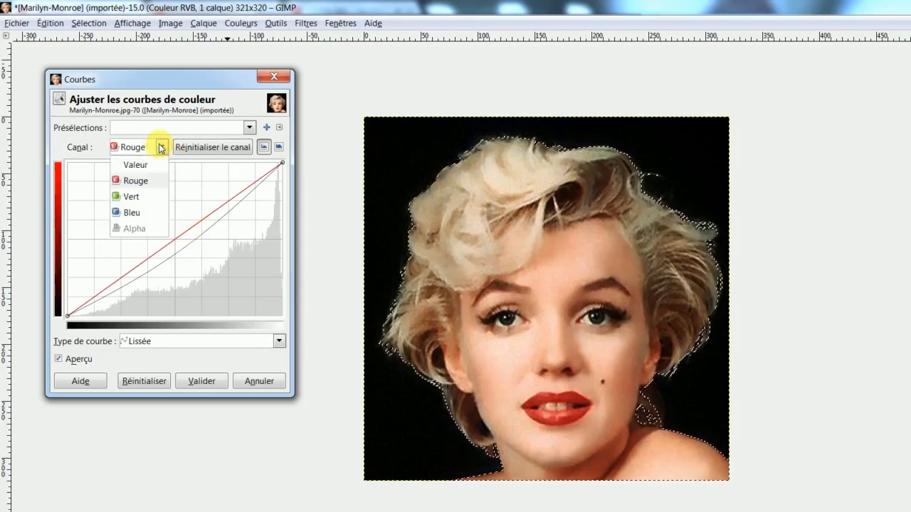
click(161, 148)
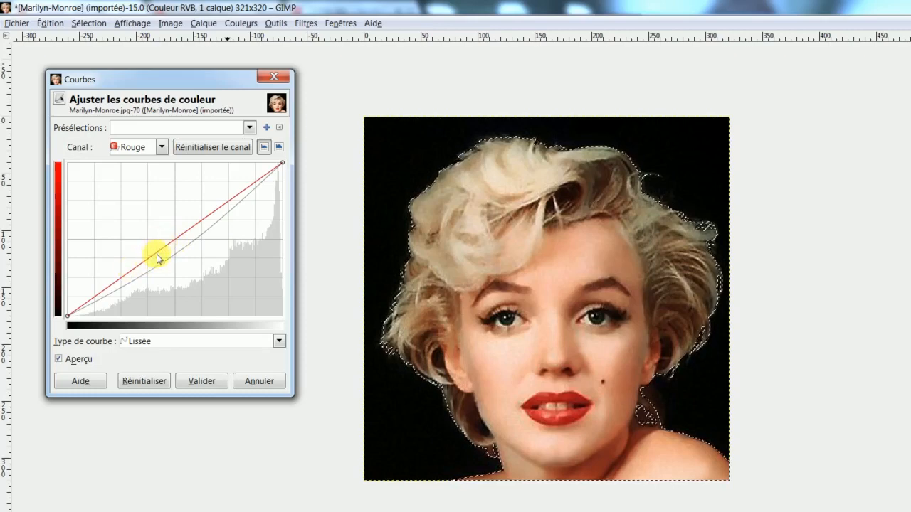
mouse_move(174, 243)
mouse_down()
mouse_move(163, 217)
mouse_move(185, 255)
mouse_move(175, 234)
mouse_move(178, 242)
mouse_up()
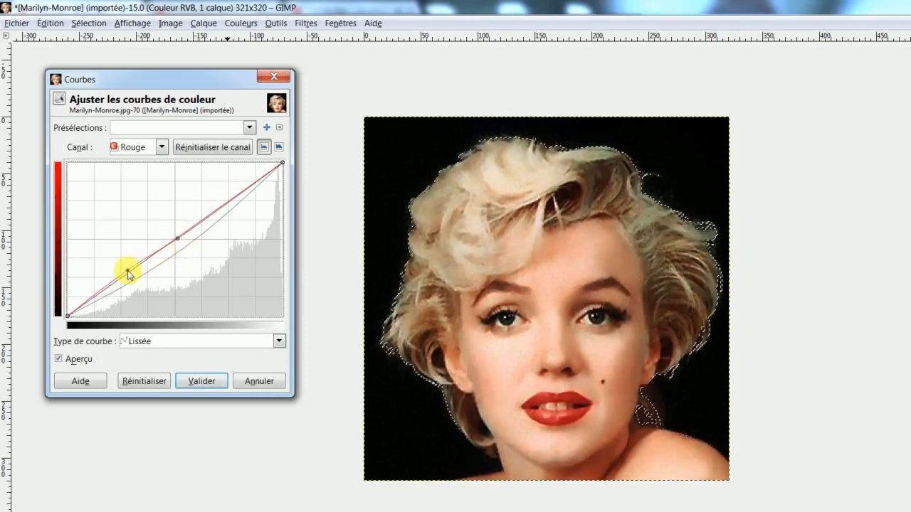
drag(125, 264, 114, 225)
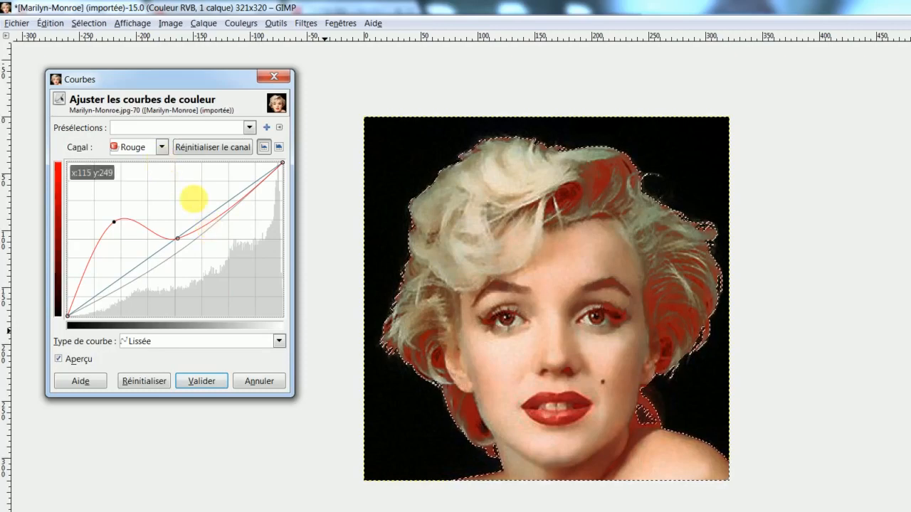
drag(234, 204, 235, 217)
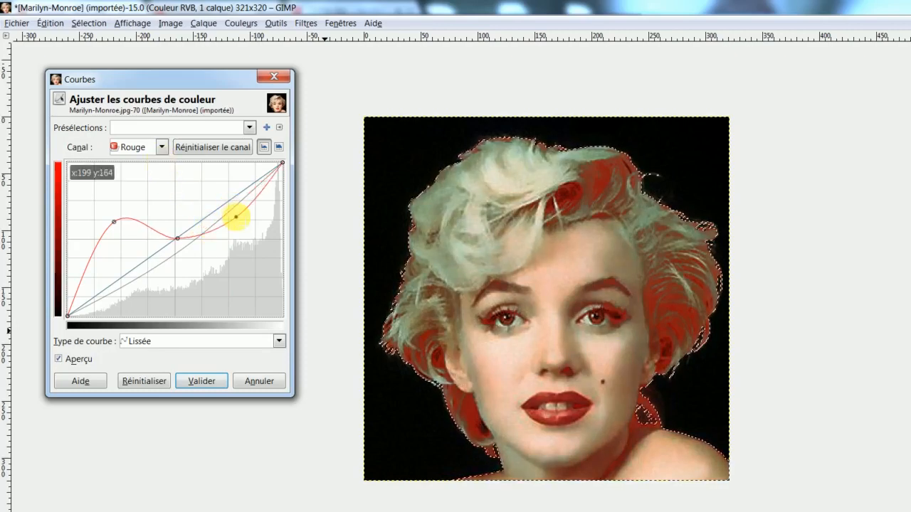
Shape the Green channel curve with one point raising the shadows and another lowering the highlights.
click(162, 148)
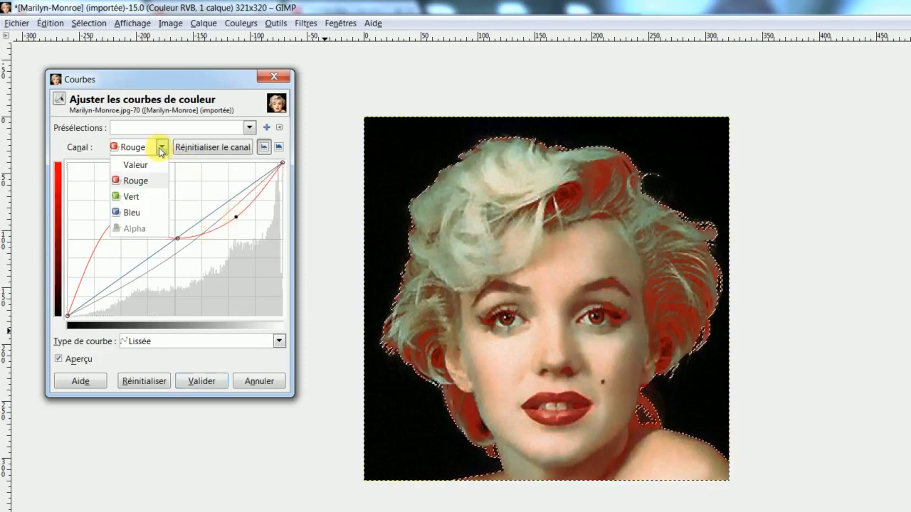
click(155, 163)
click(161, 148)
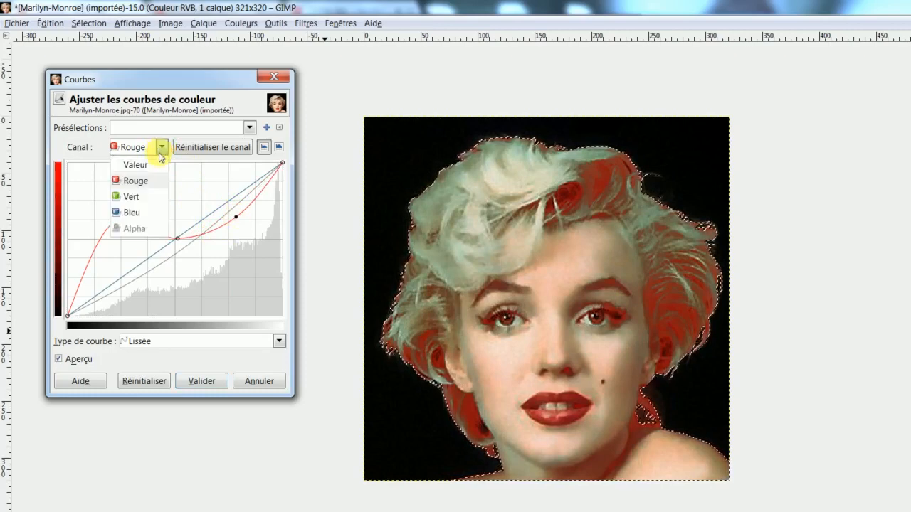
click(151, 196)
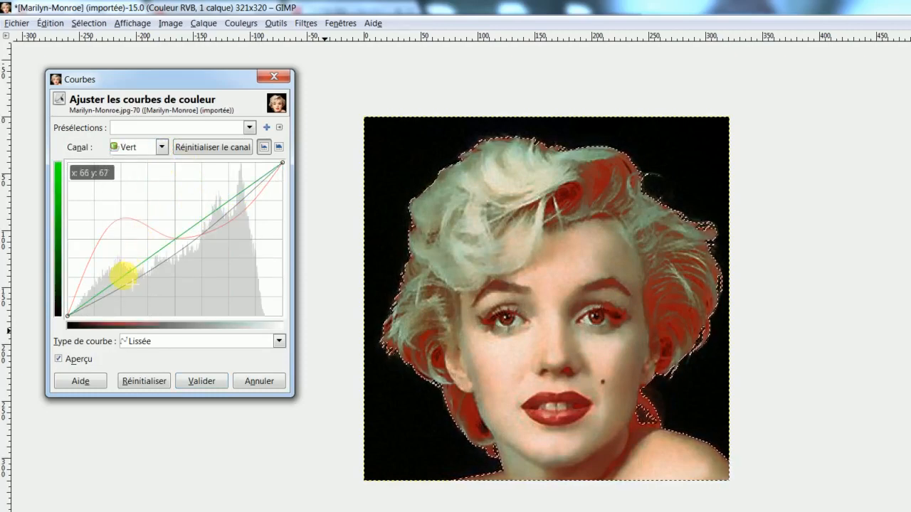
drag(123, 276, 115, 245)
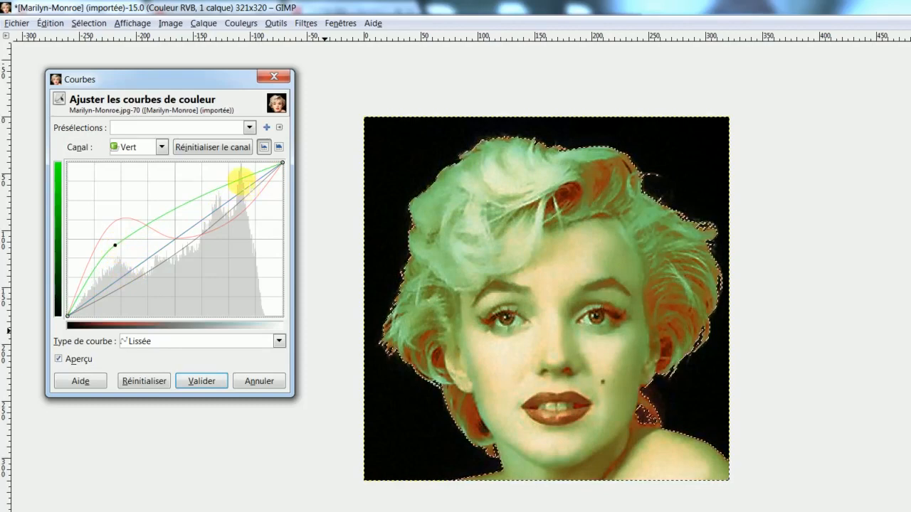
drag(239, 179, 242, 241)
mouse_move(111, 245)
mouse_down()
mouse_move(106, 209)
mouse_move(119, 244)
mouse_up()
drag(233, 244, 239, 220)
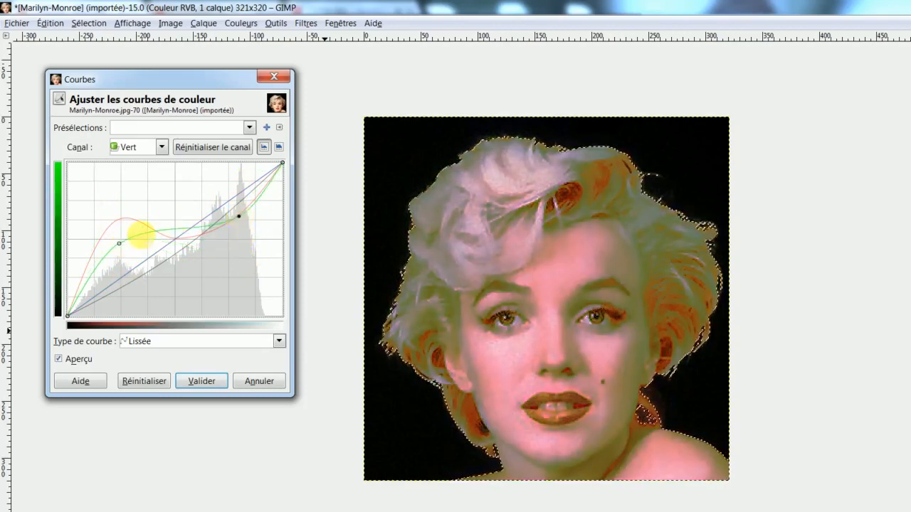
mouse_move(119, 243)
mouse_down()
mouse_move(112, 214)
mouse_move(123, 245)
mouse_up()
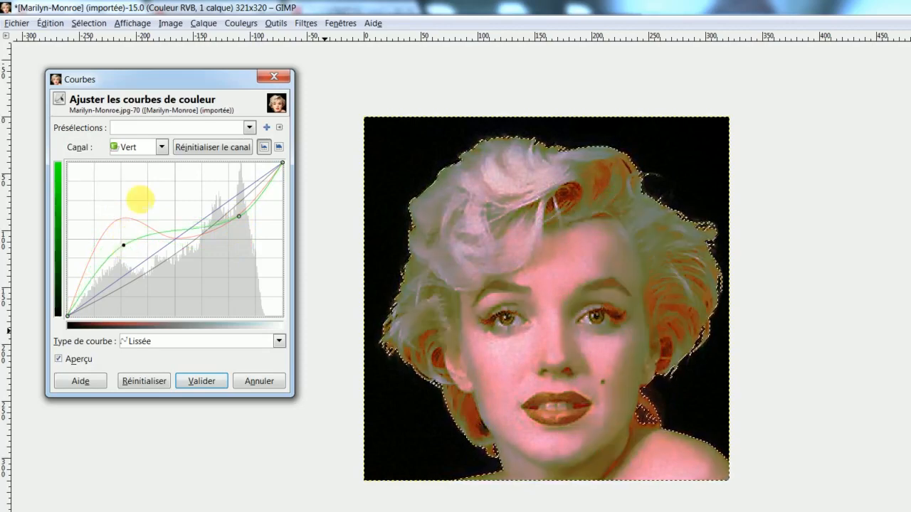
Bend the Blue channel curve up in the shadows and down in the upper midtones, and apply the curves adjustment.
click(162, 147)
click(153, 217)
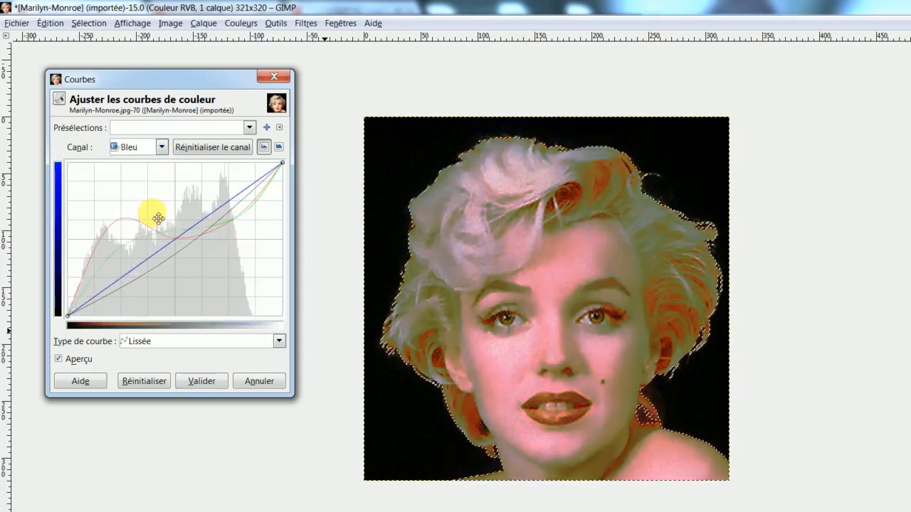
drag(169, 240, 195, 242)
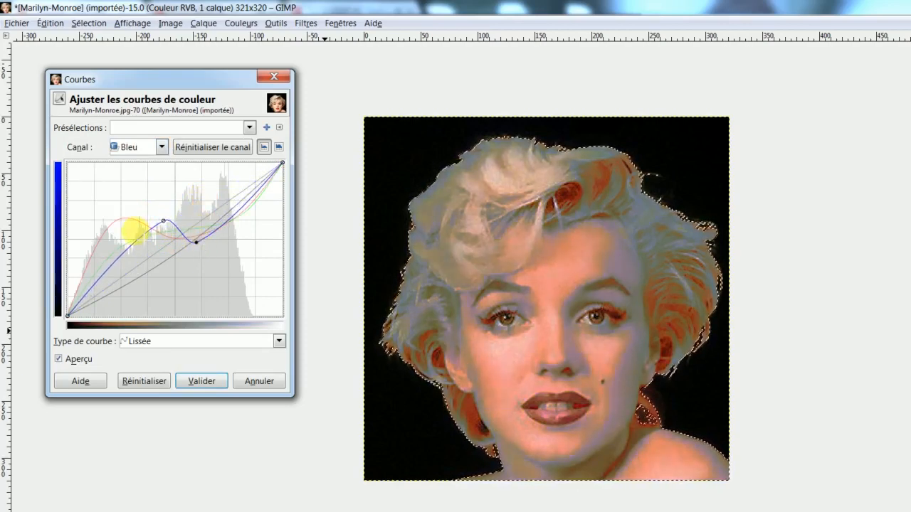
drag(131, 242, 207, 258)
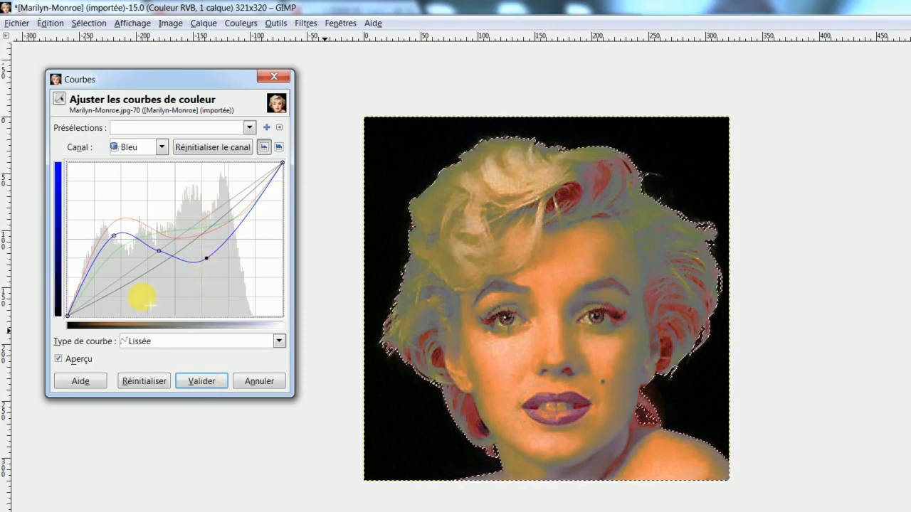
click(144, 148)
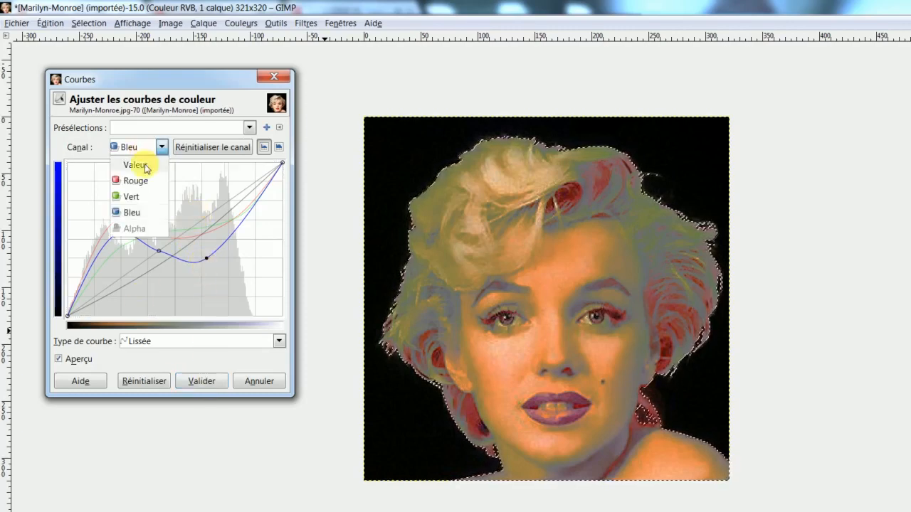
click(136, 165)
click(192, 382)
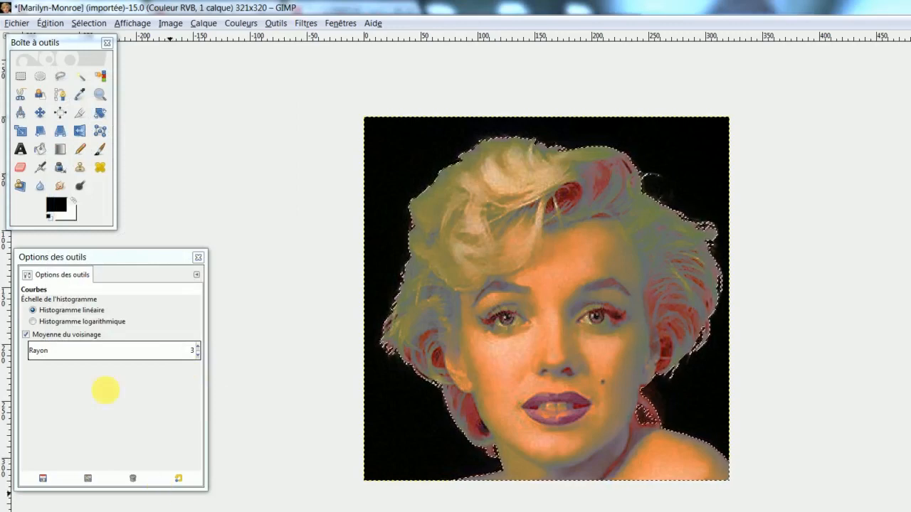
Invert the selection back to the black background and bring the toolbox and tool options into view.
click(88, 23)
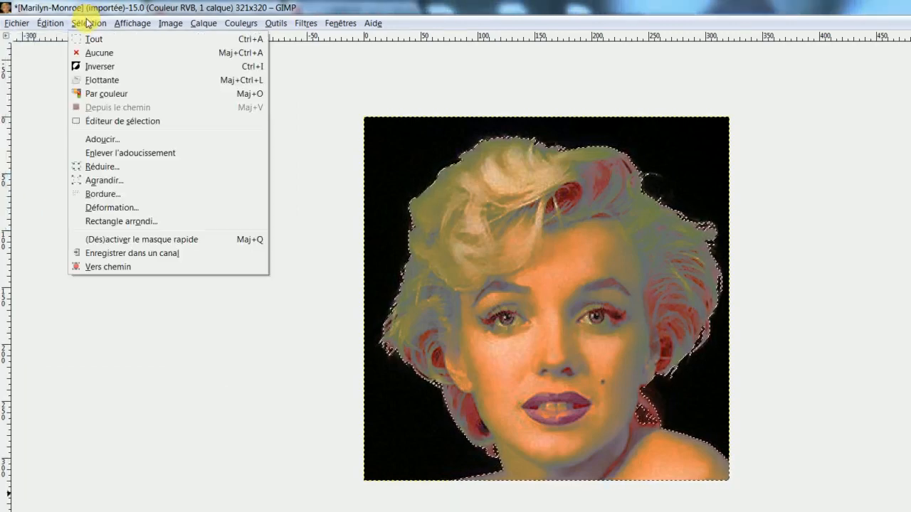
click(108, 70)
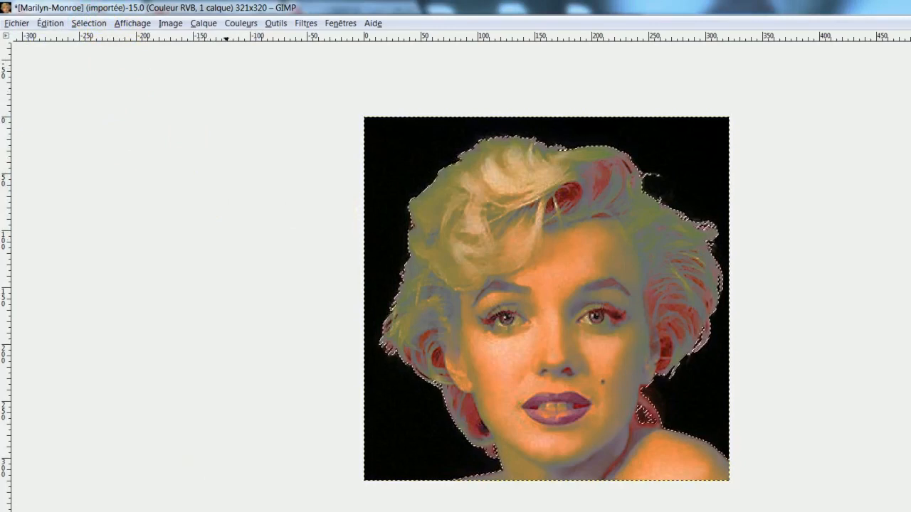
key(Tab)
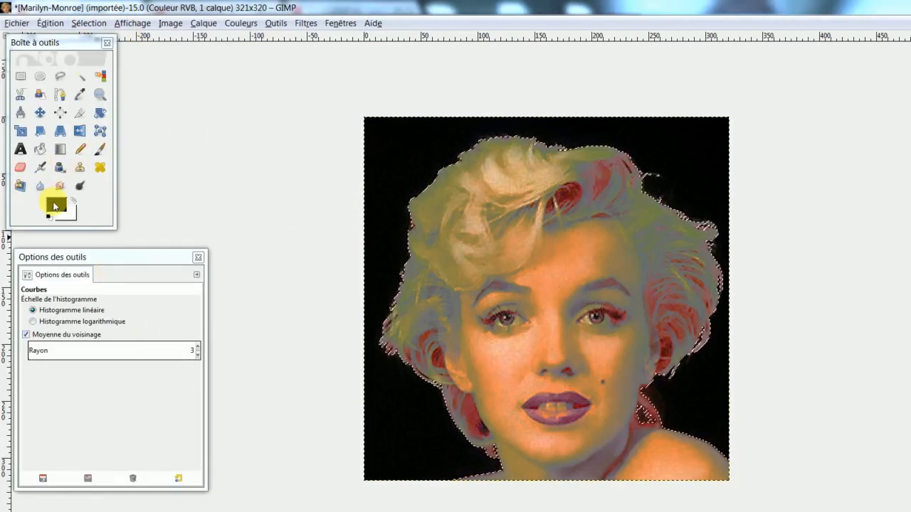
Set the foreground colour to green 4bef0a and bucket-fill the selected black background with it.
click(55, 207)
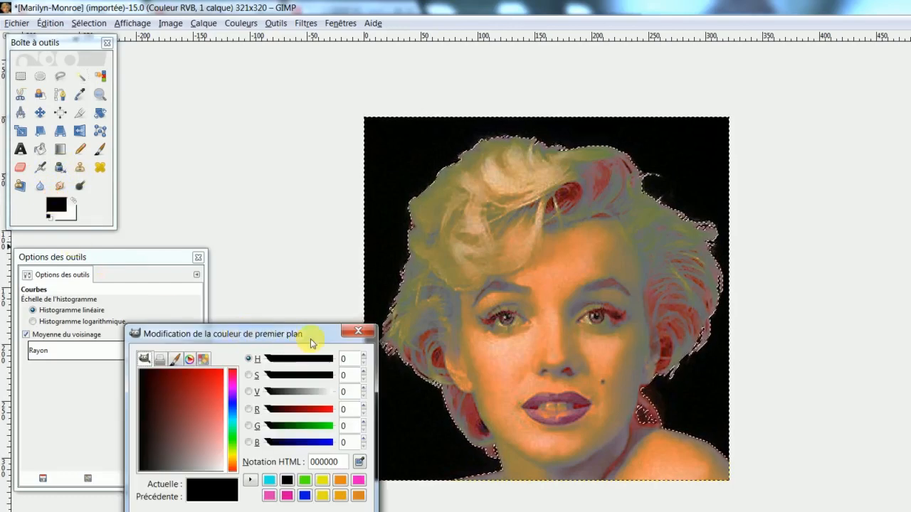
drag(312, 335, 251, 276)
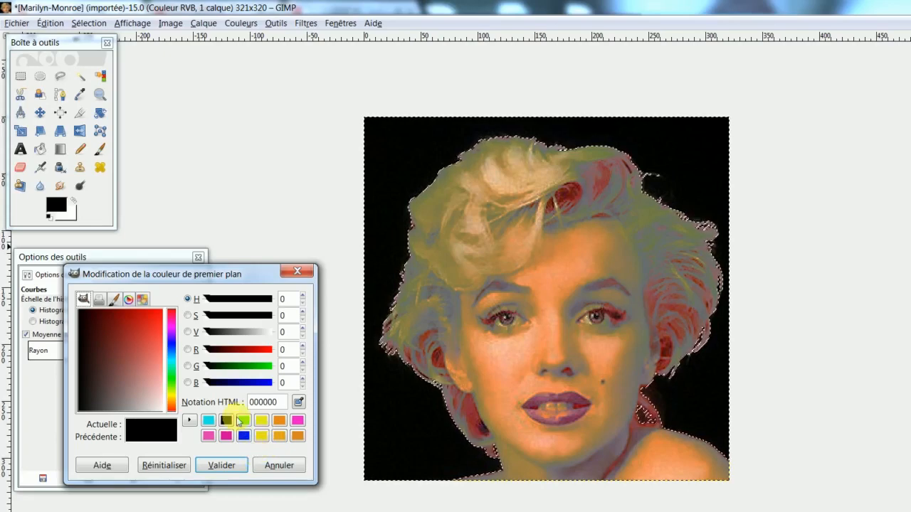
click(244, 420)
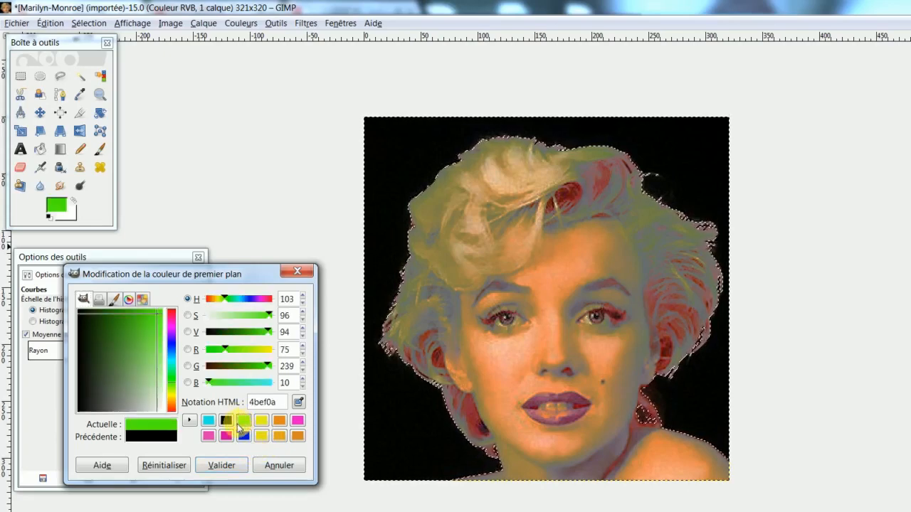
click(40, 149)
drag(223, 273, 153, 101)
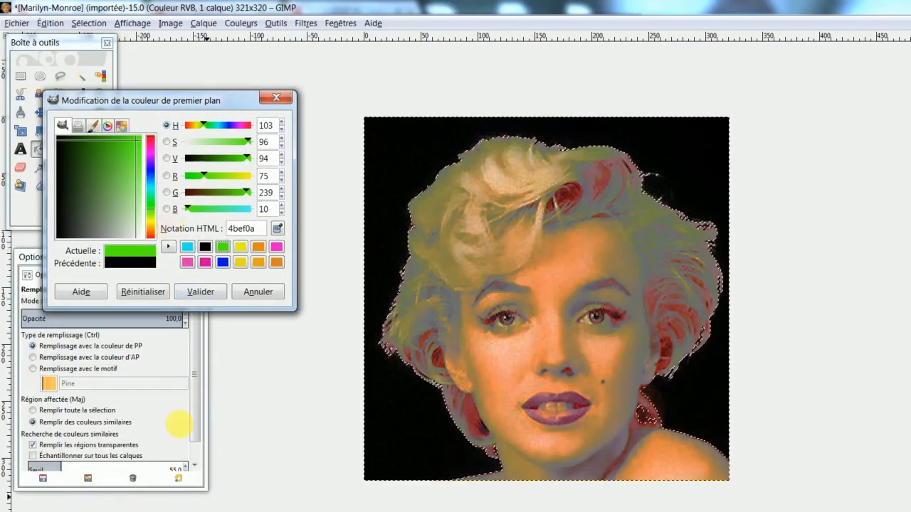
drag(195, 427, 195, 444)
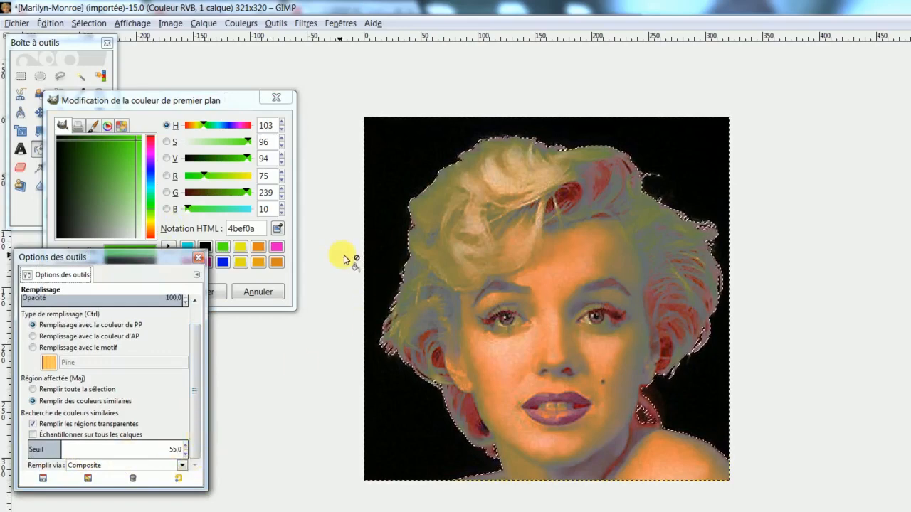
click(382, 230)
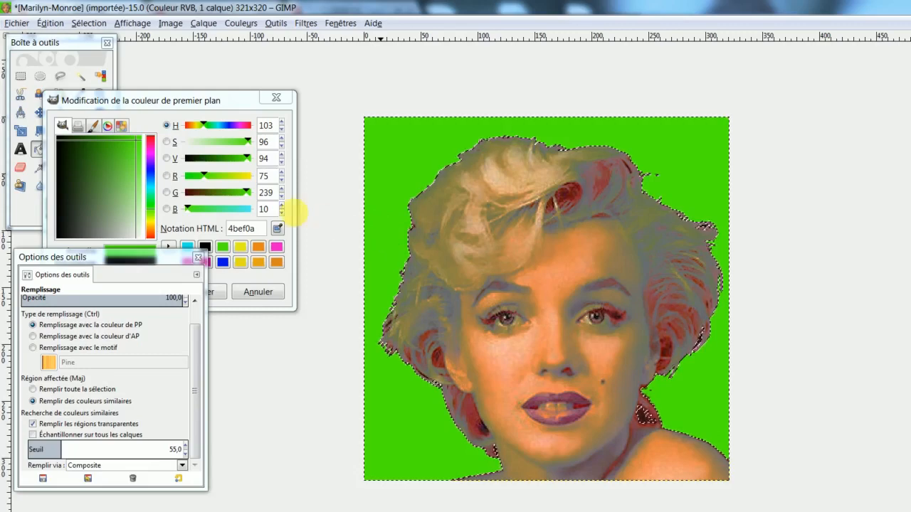
Try refilling the background with pink ed14c7 and with blue 0115e3.
click(277, 247)
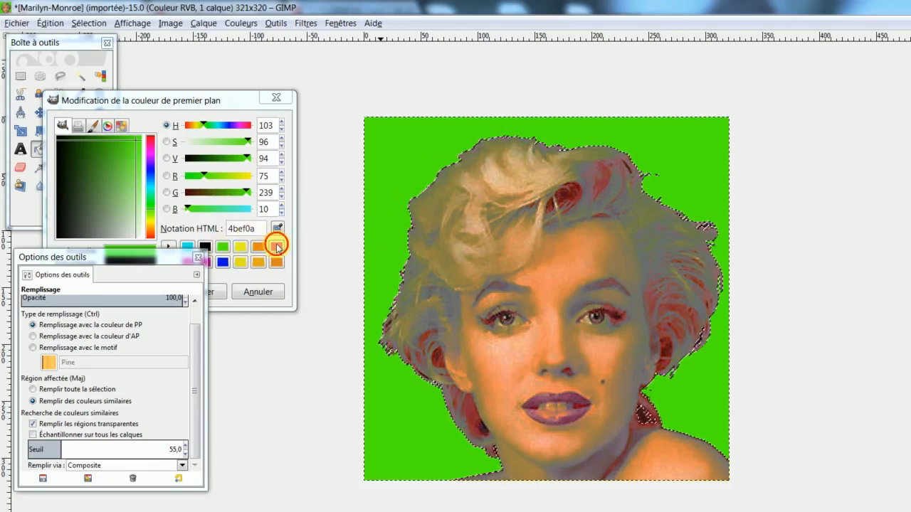
click(380, 218)
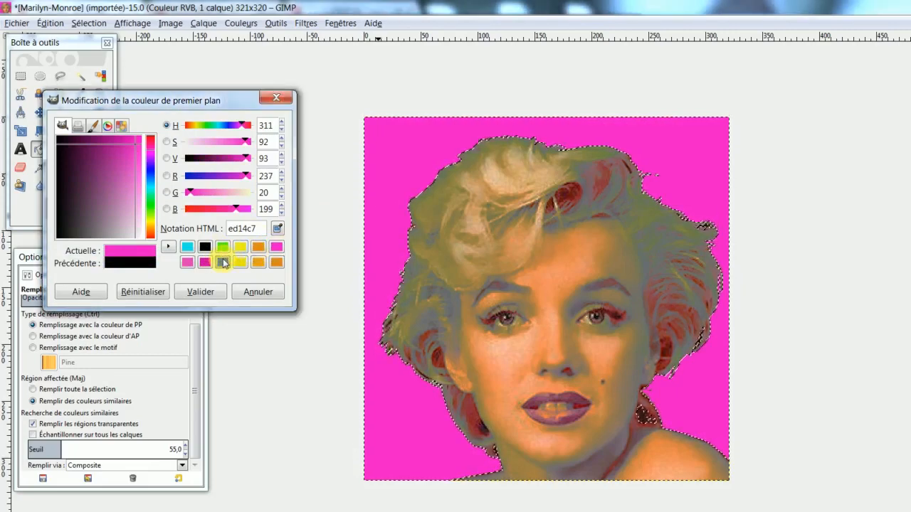
click(222, 262)
click(378, 220)
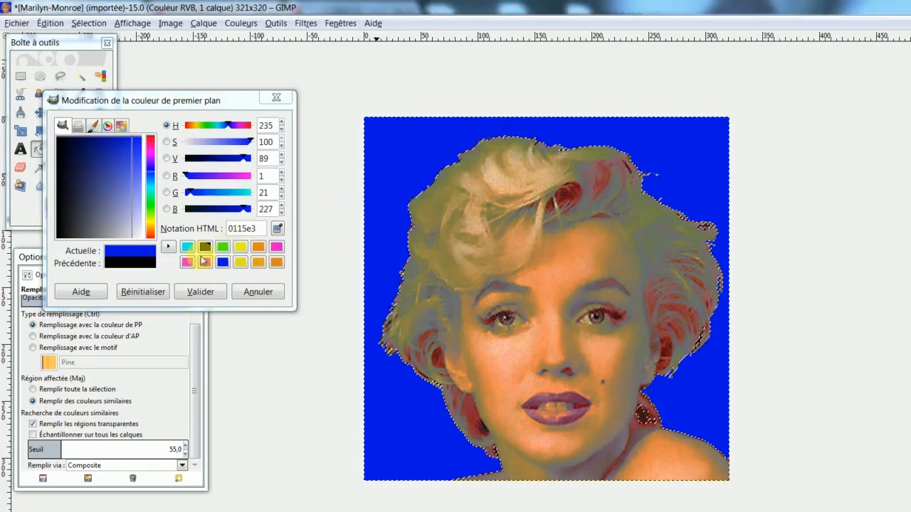
Fill the selected background with orange e58717 and close the foreground colour dialog.
click(275, 263)
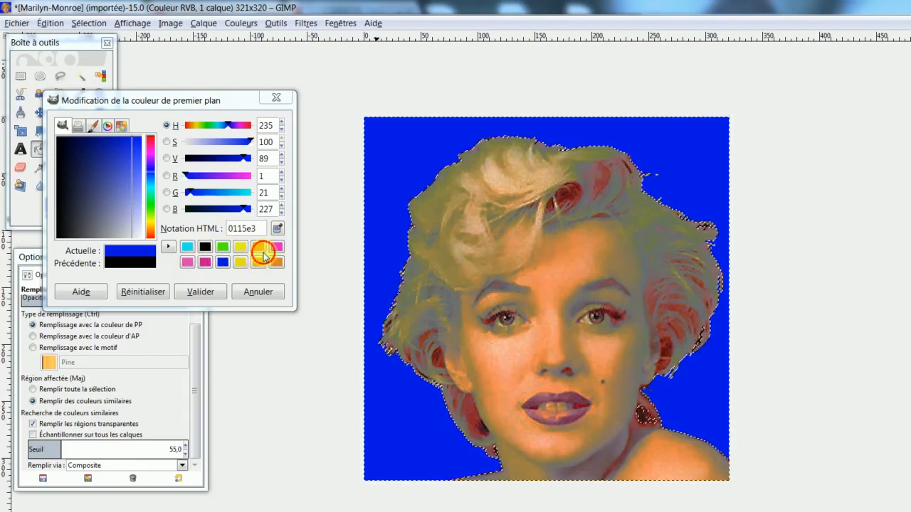
click(393, 230)
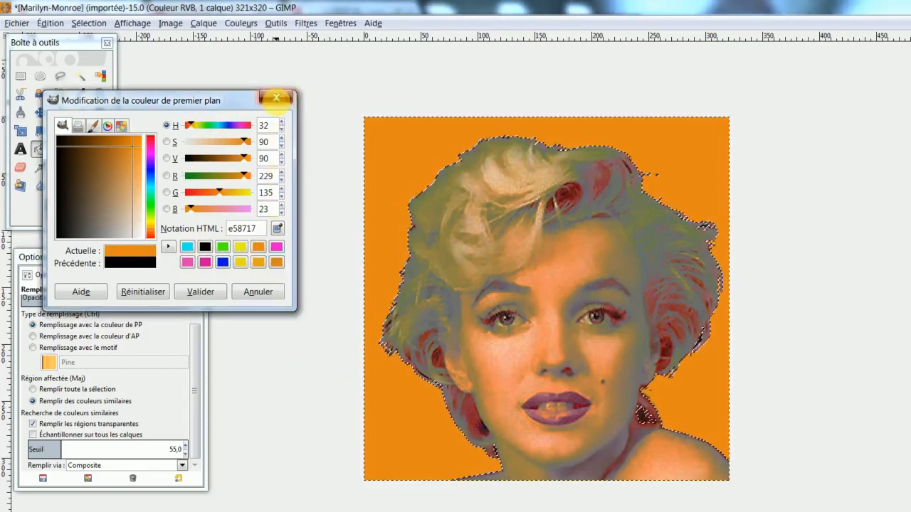
click(277, 101)
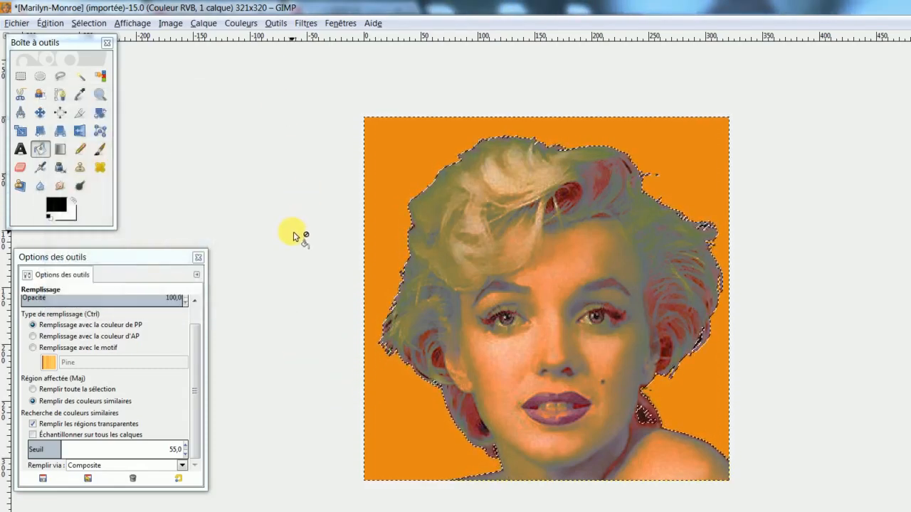